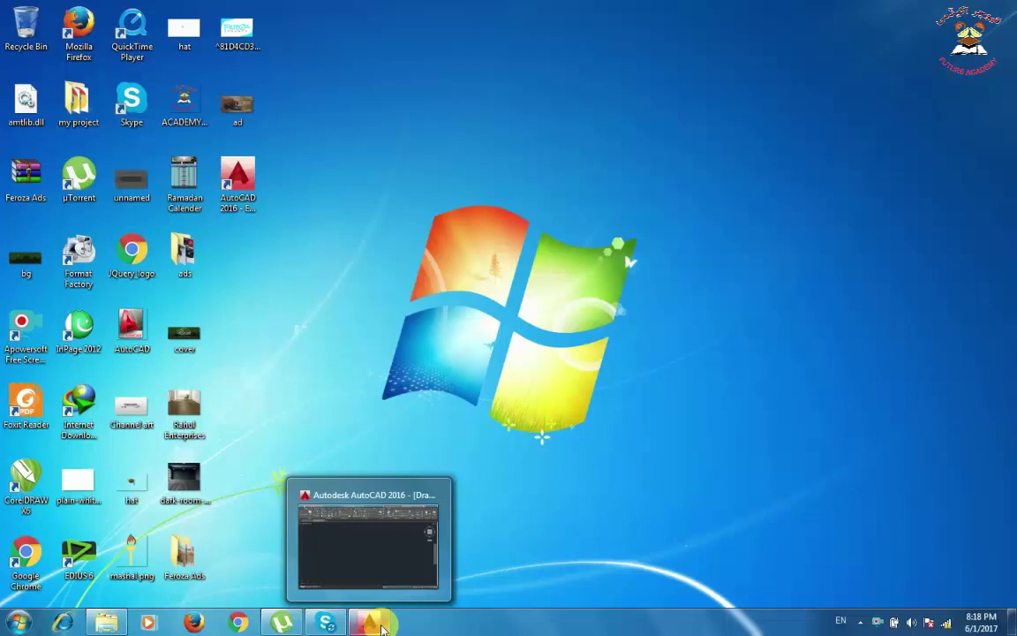
# Restore the AutoCAD 2016 window from the taskbar to show the empty Drawing2.
pyautogui.click(381, 626)
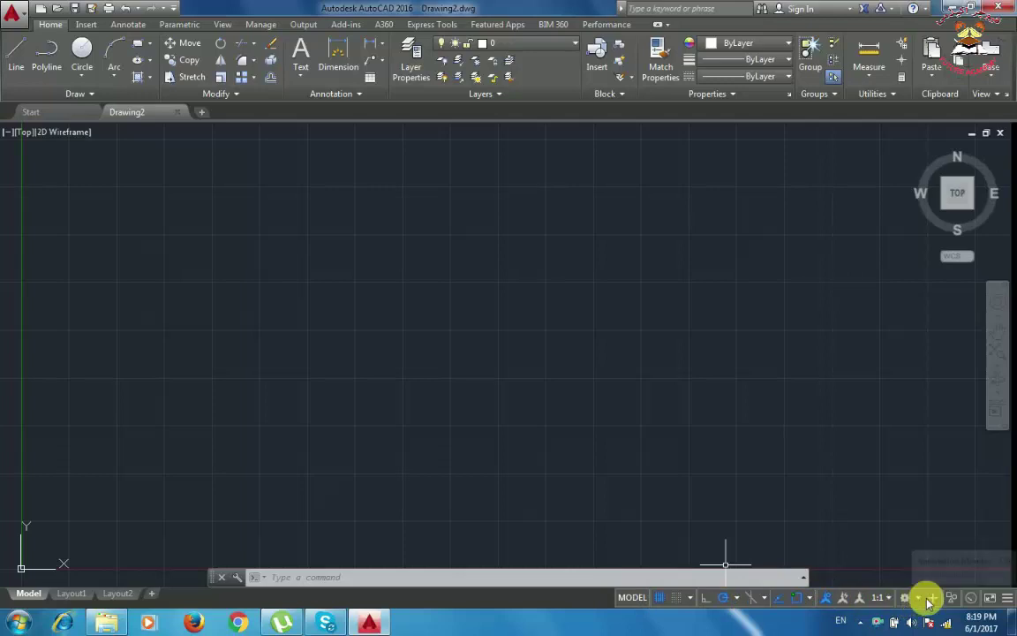
# Open Customize User Interface from the workspace gear and show its Transfer tab.
pyautogui.click(914, 602)
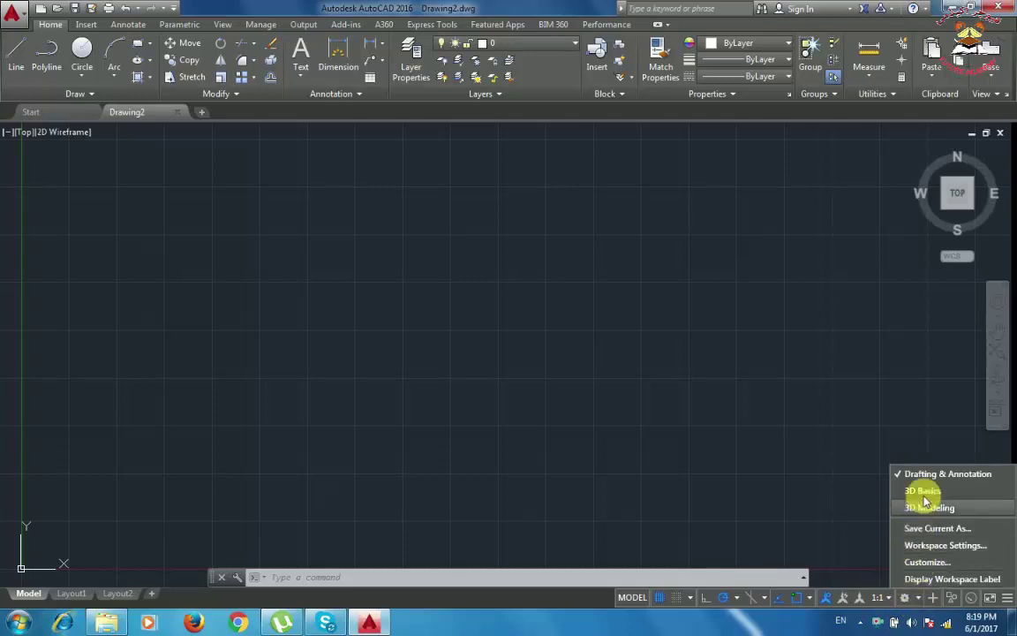
pyautogui.click(927, 562)
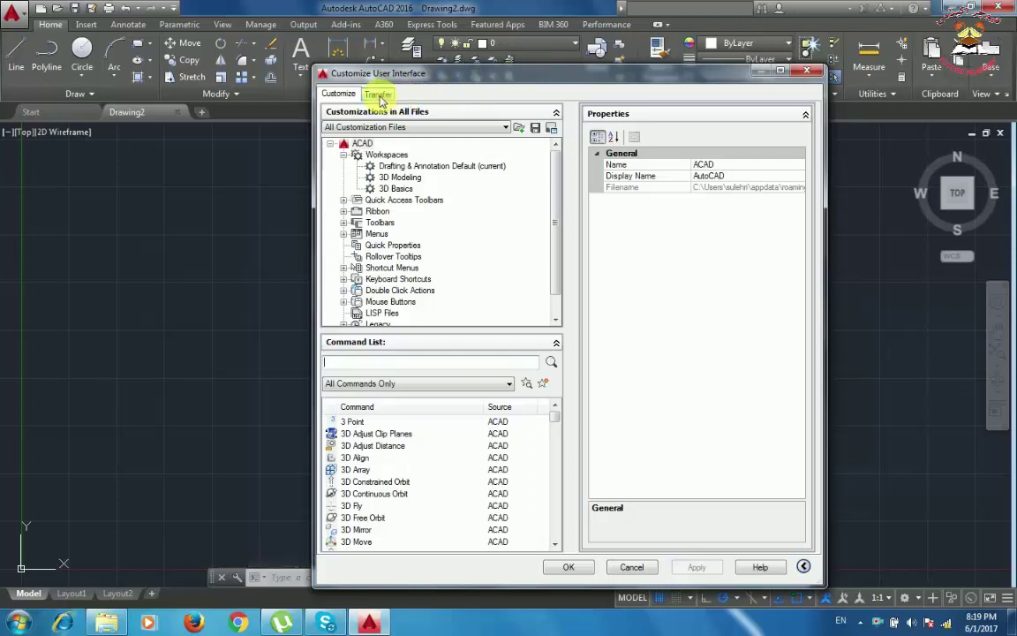
pyautogui.click(379, 94)
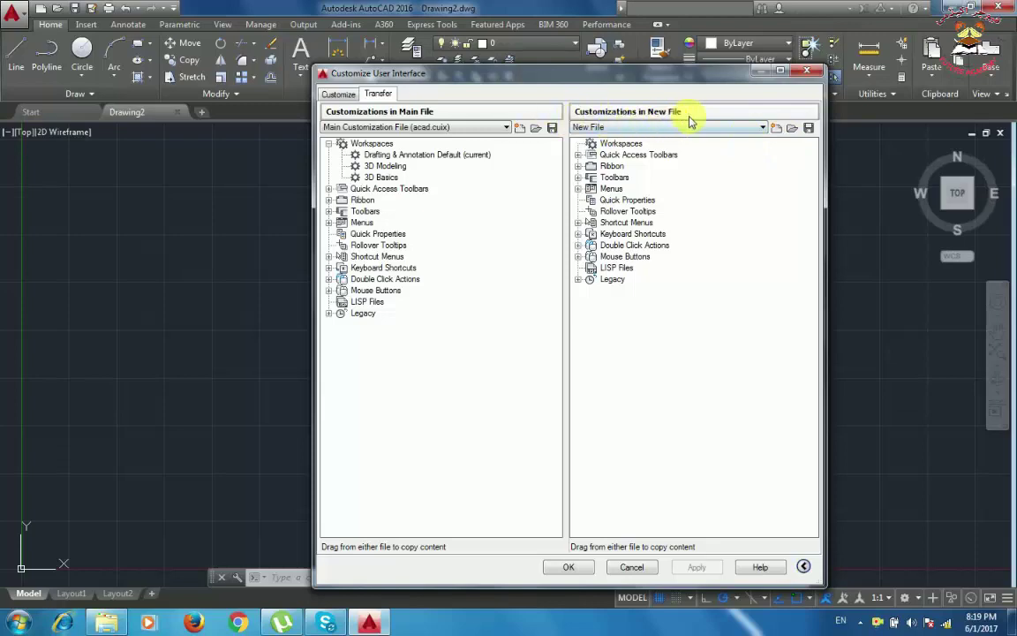
# Load abcd.cuix from E:\Softwares\Autocad 2016 into the Transfer tab's right pane.
pyautogui.click(791, 129)
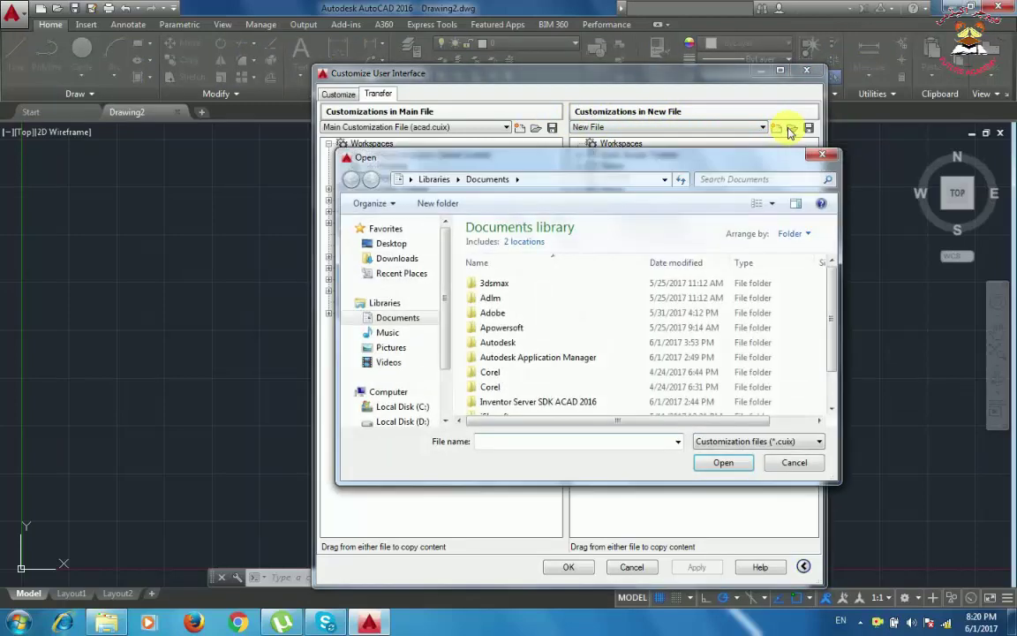
pyautogui.moveTo(833, 277); pyautogui.dragTo(830, 332)
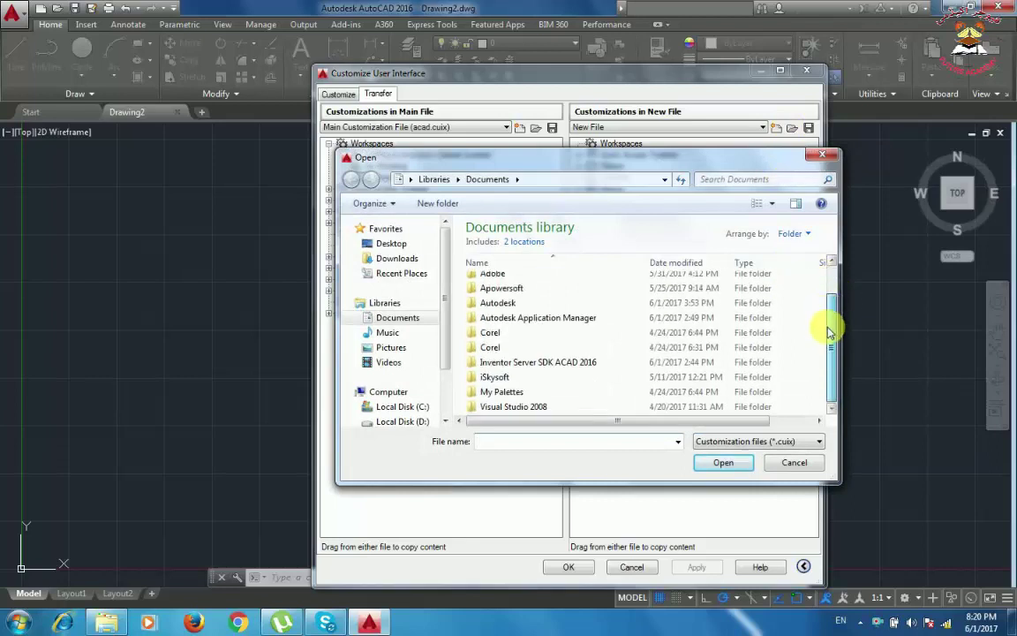
pyautogui.moveTo(446, 332); pyautogui.dragTo(447, 385)
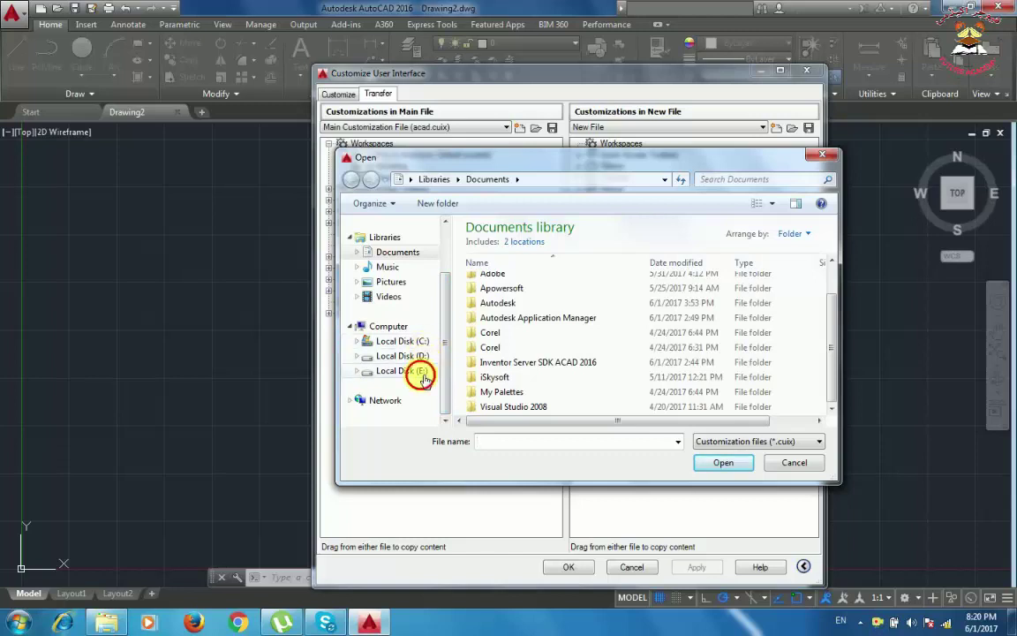
pyautogui.click(388, 371)
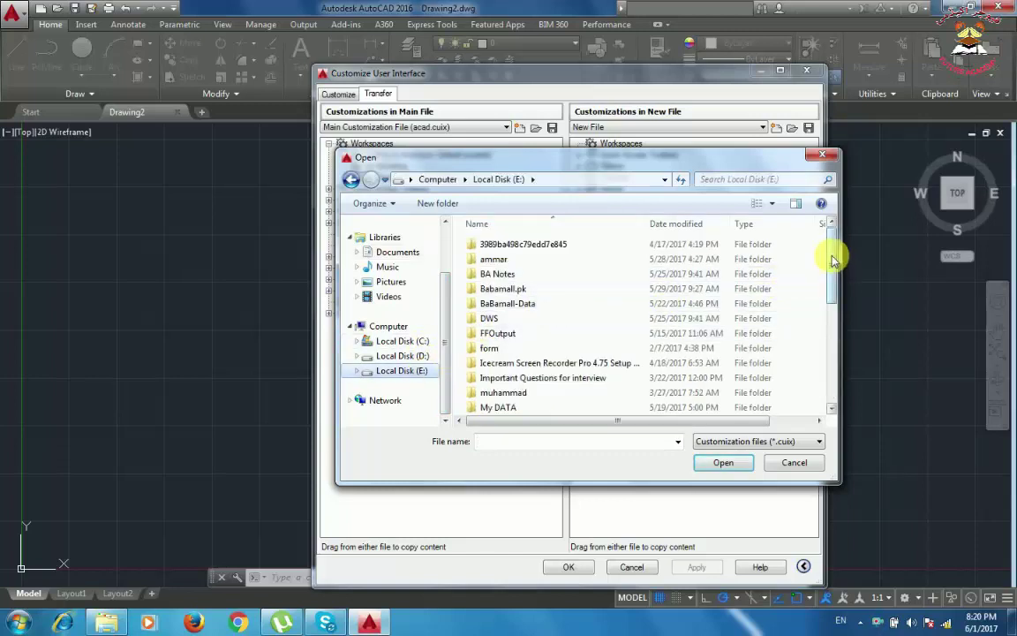
pyautogui.scroll(-1, 830, 280)
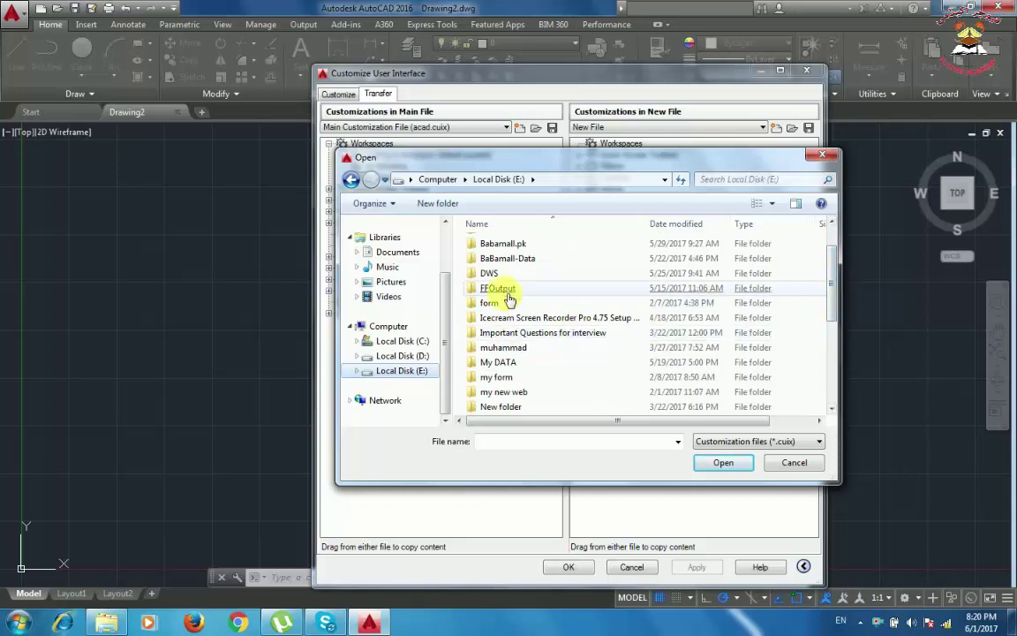
pyautogui.moveTo(835, 283); pyautogui.dragTo(834, 380)
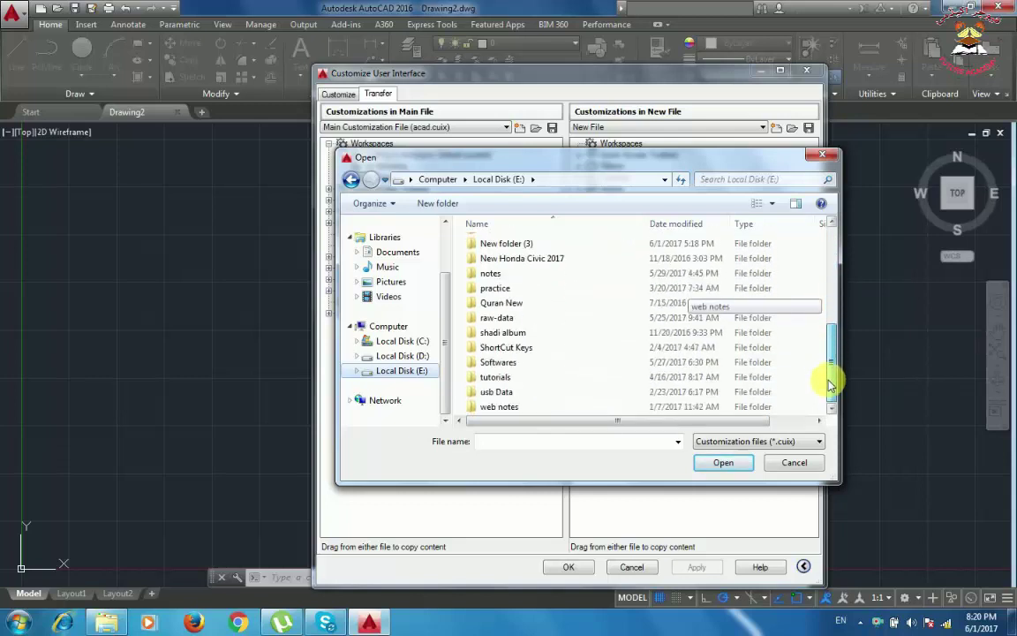
pyautogui.doubleClick(518, 364)
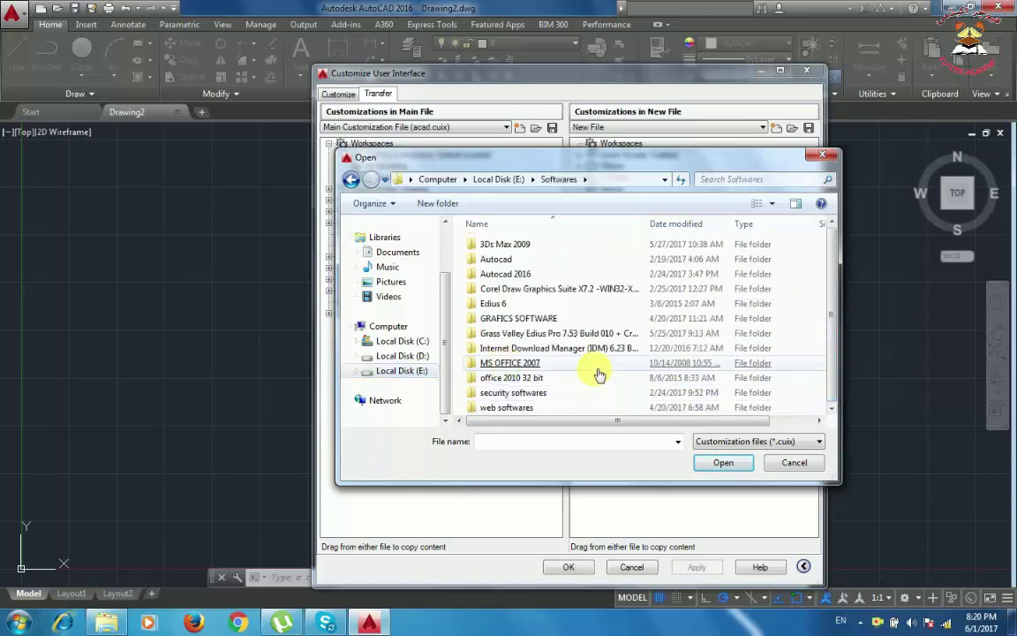
pyautogui.click(608, 369)
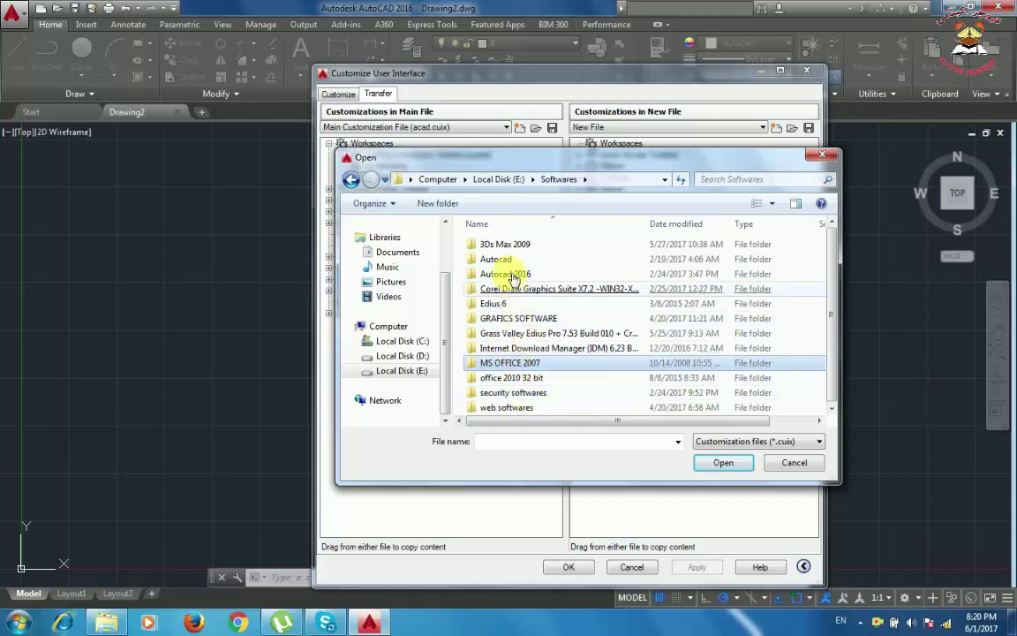
pyautogui.doubleClick(507, 273)
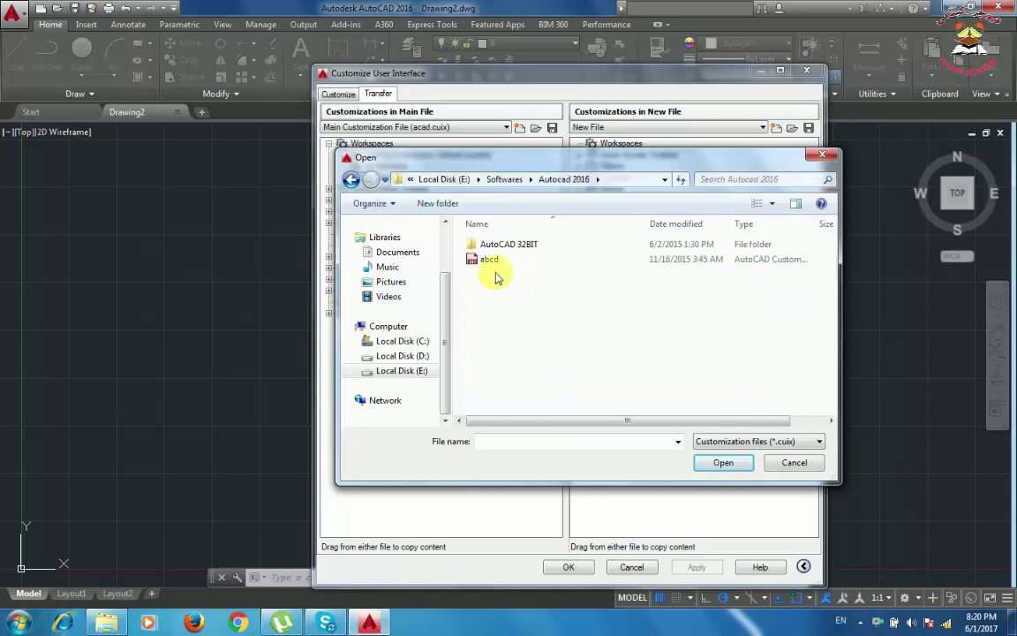
pyautogui.click(491, 261)
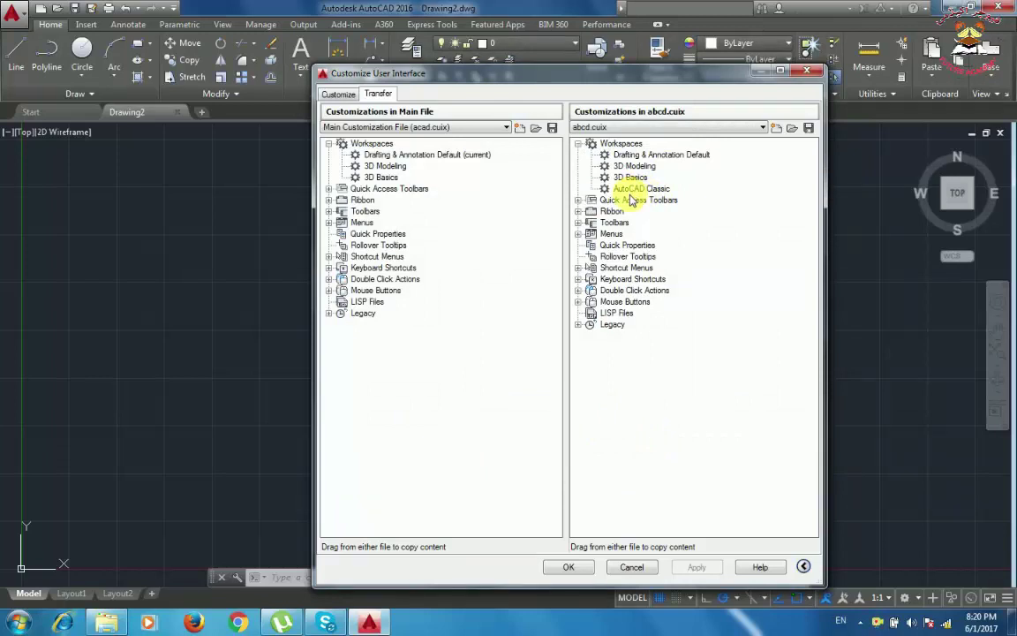
# Copy the AutoCAD Classic workspace from abcd.cuix into acad.cuix Workspaces, apply, and close.
pyautogui.moveTo(630, 192); pyautogui.dragTo(405, 187)
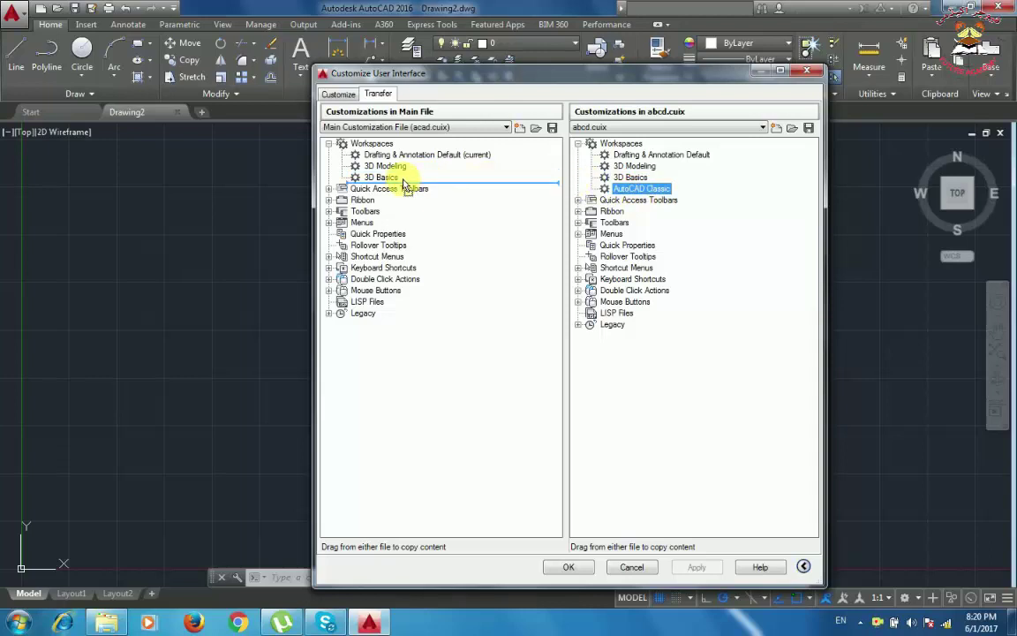
pyautogui.moveTo(405, 188); pyautogui.dragTo(406, 188)
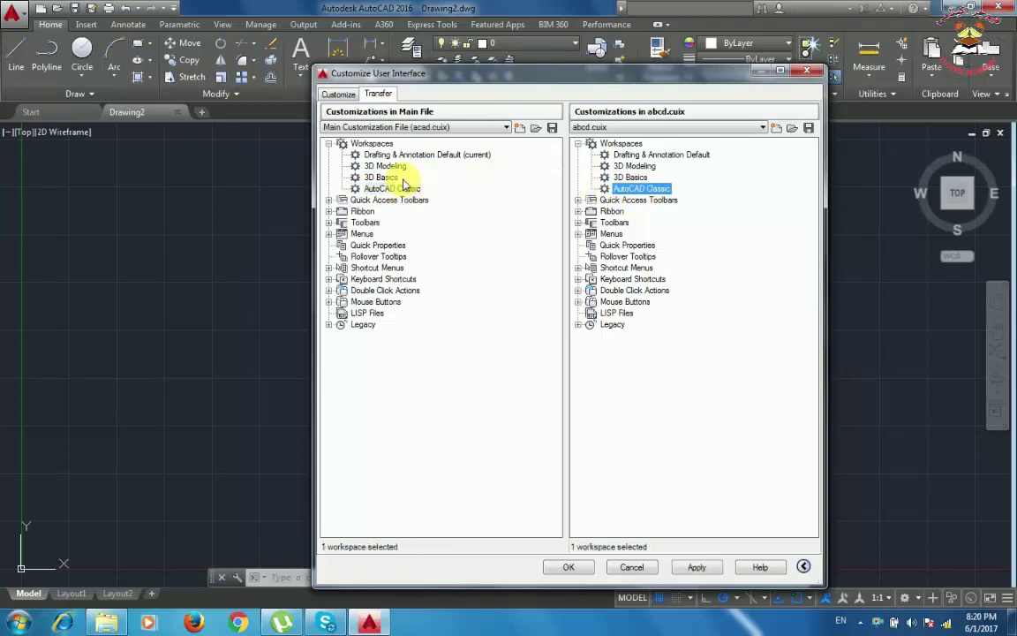
pyautogui.click(696, 567)
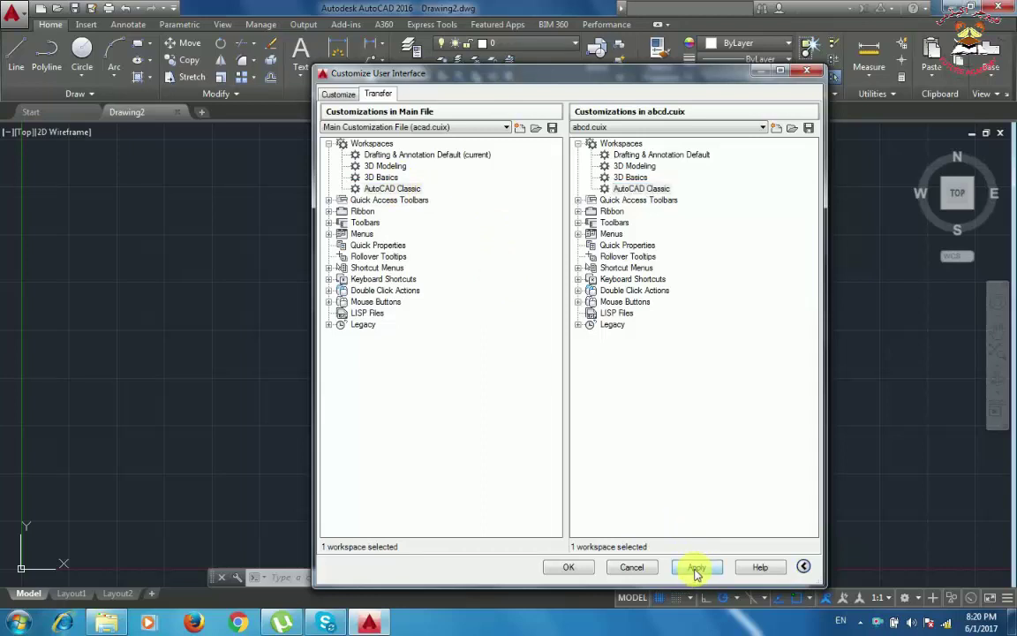
pyautogui.click(565, 569)
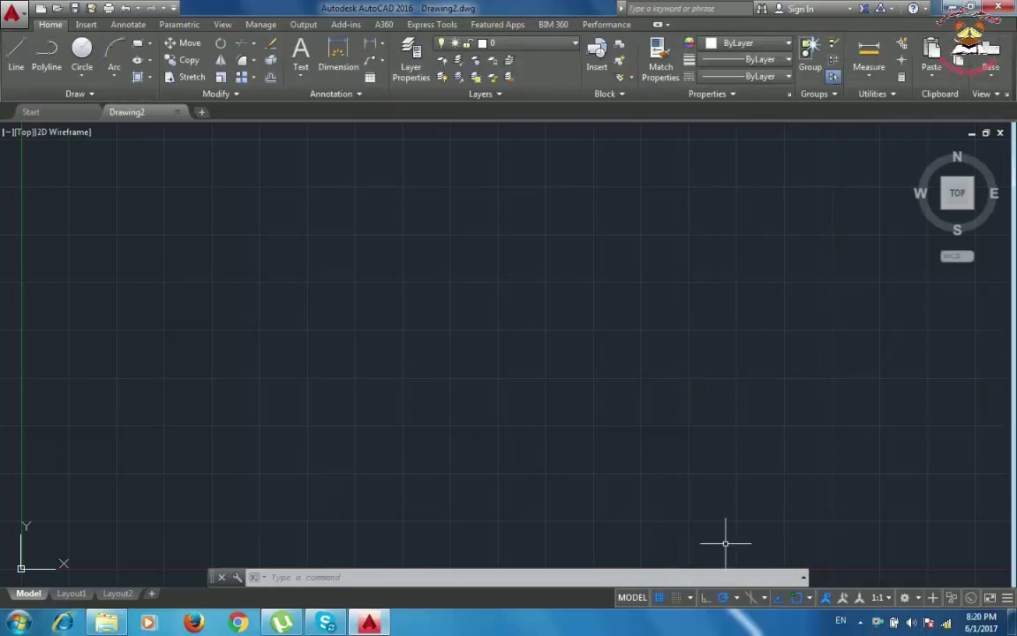
# Switch the workspace to AutoCAD Classic from the status-bar workspace gear.
pyautogui.click(919, 597)
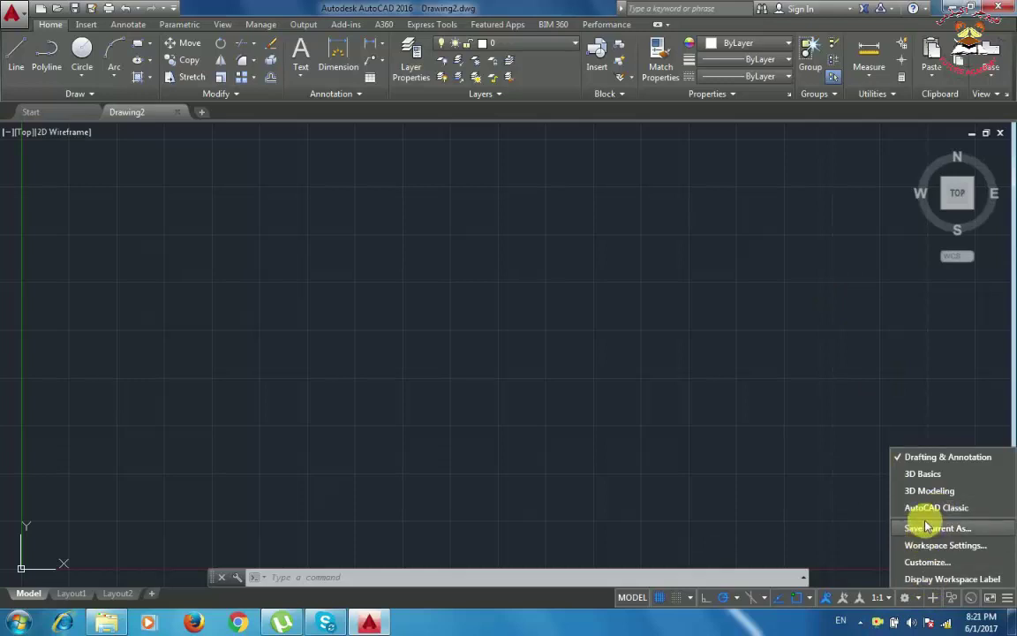
pyautogui.click(933, 512)
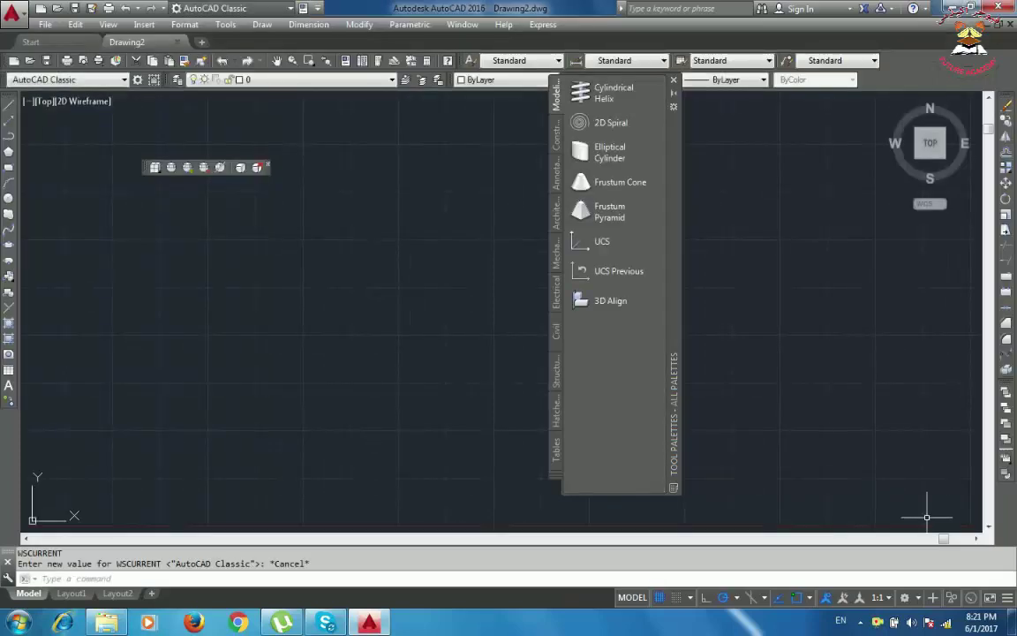
# Close Tool Palettes, shrink the command window to one line, and dock the floating toolbar left.
pyautogui.click(673, 80)
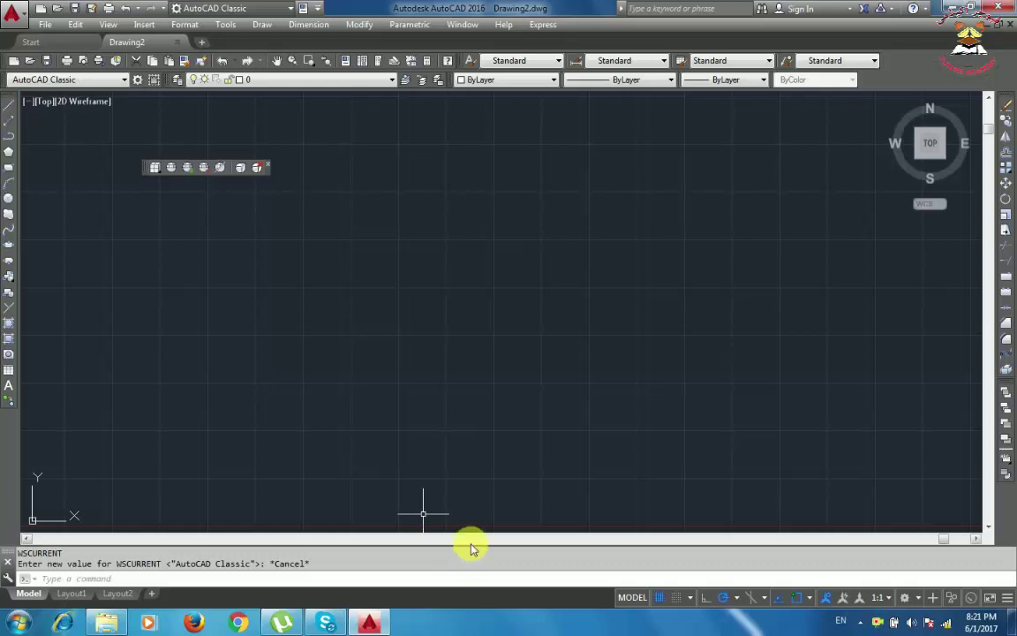
pyautogui.moveTo(479, 554); pyautogui.dragTo(473, 592)
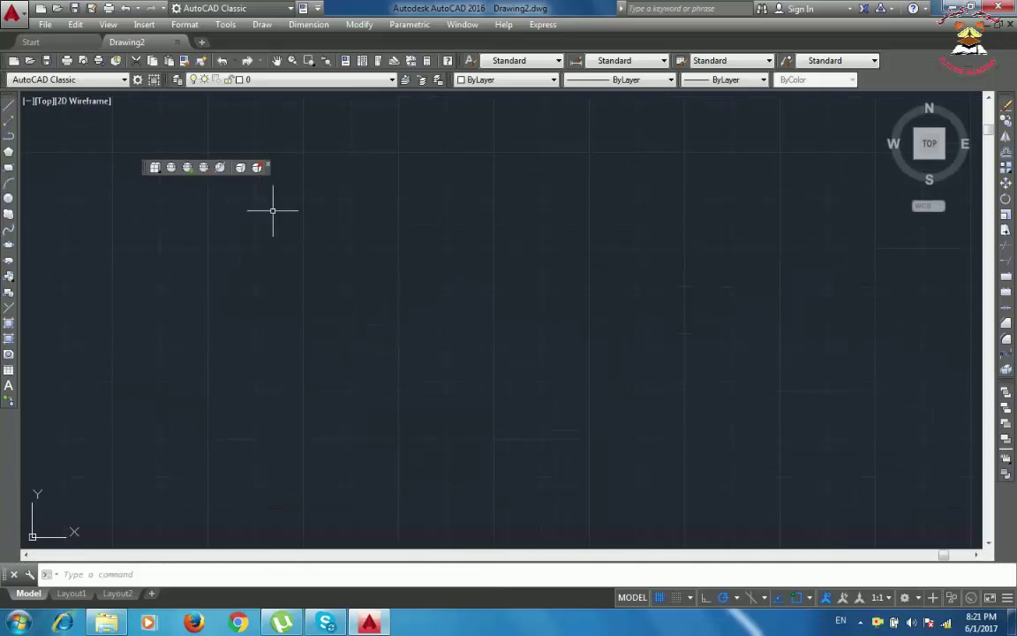
pyautogui.moveTo(148, 167); pyautogui.dragTo(7, 468)
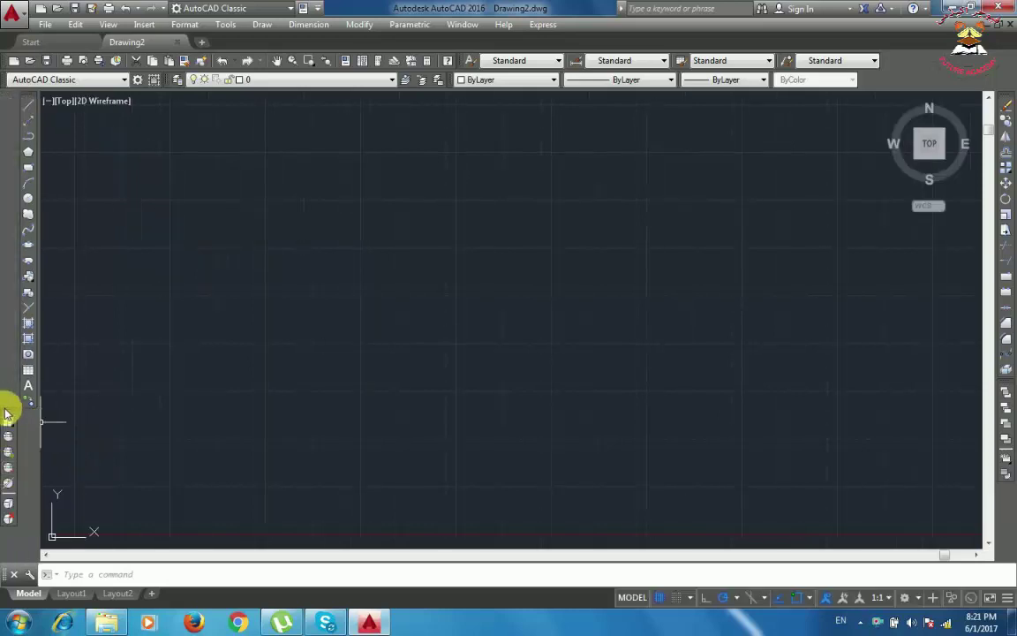
pyautogui.moveTo(7, 413)
pyautogui.mouseDown()
pyautogui.moveTo(22, 415)
pyautogui.moveTo(12, 409)
pyautogui.mouseUp()
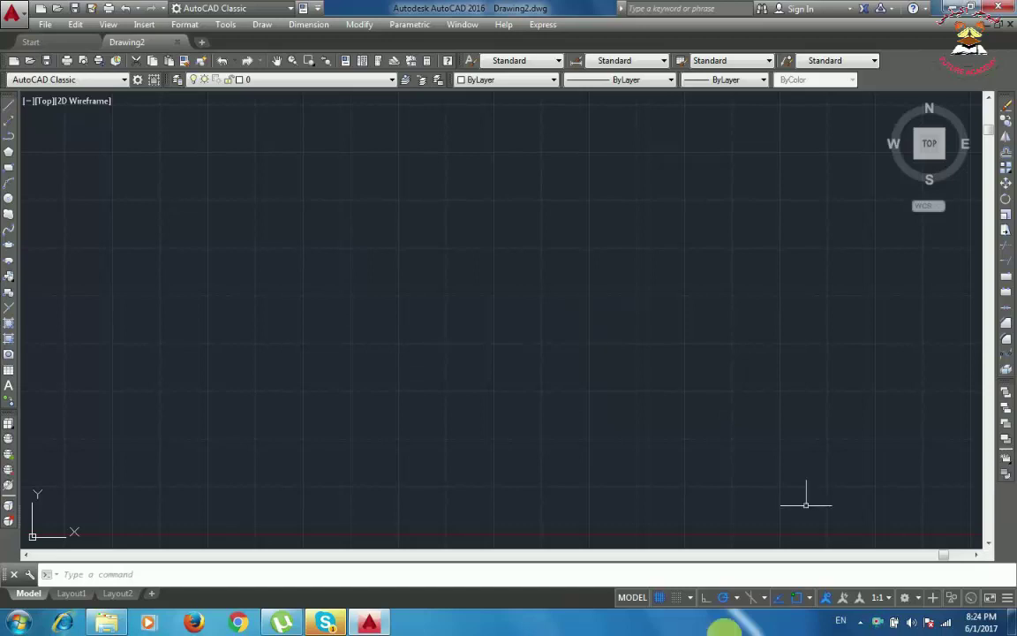
# Focus the command line and make Drawing2's Model space active.
pyautogui.click(385, 576)
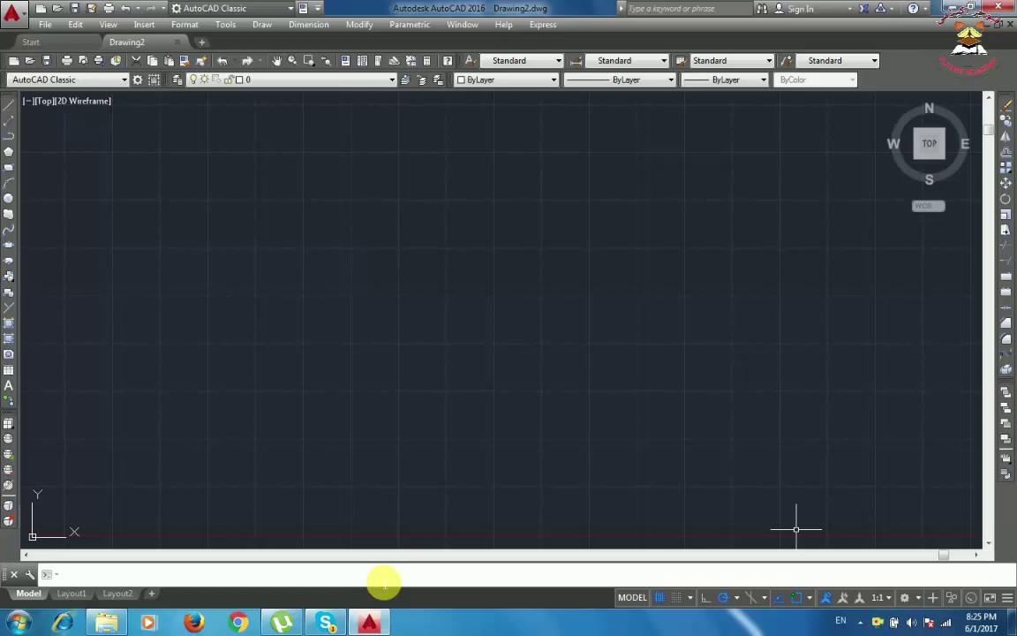
pyautogui.click(30, 596)
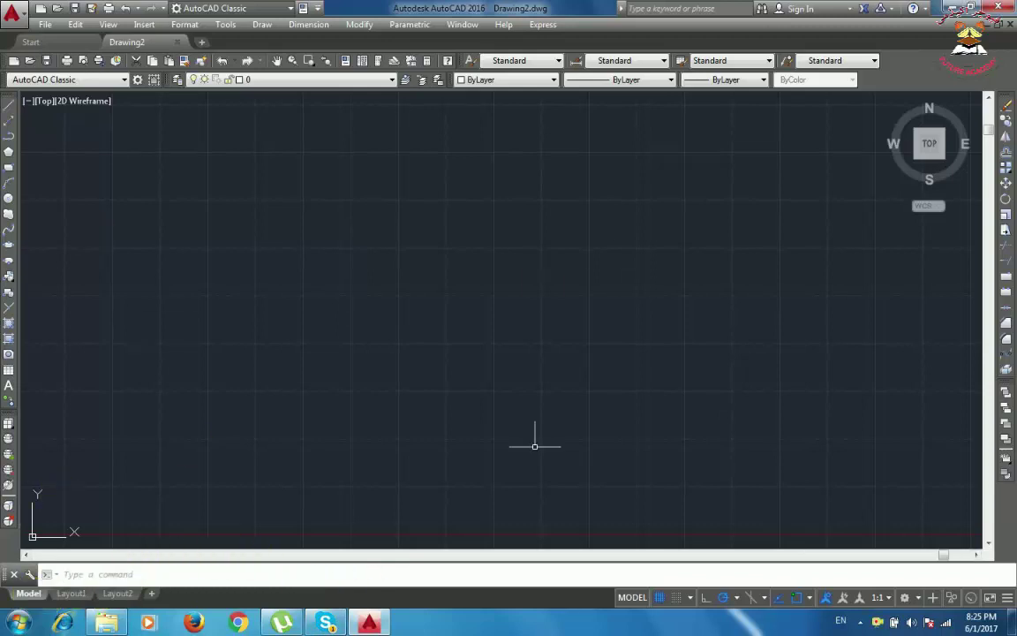